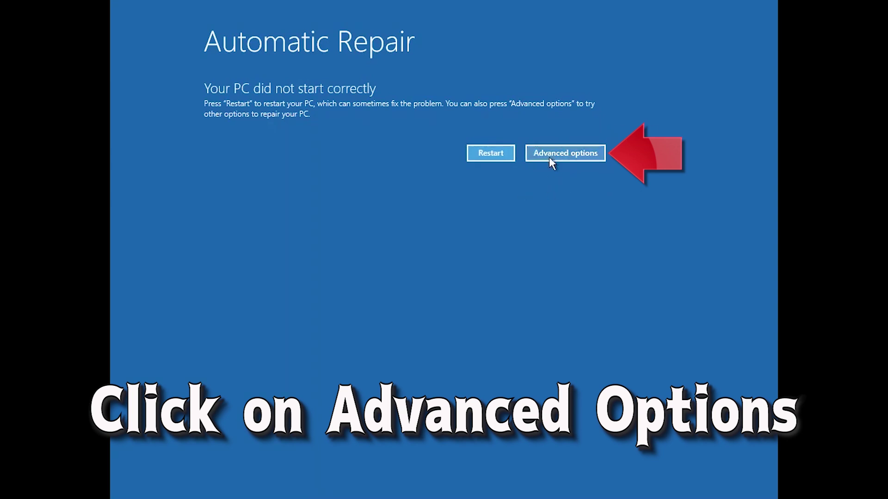
# Launch Startup Repair from the Automatic Repair screen's Advanced options.
pyautogui.click(557, 154)
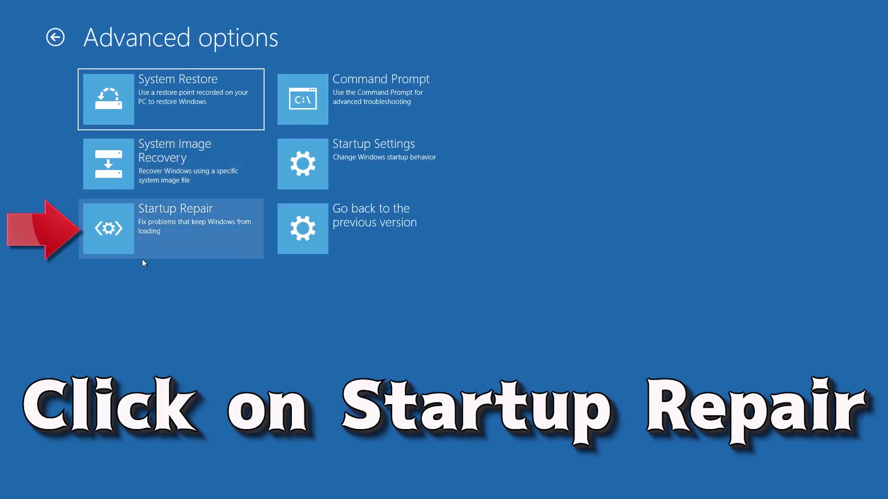
pyautogui.click(220, 222)
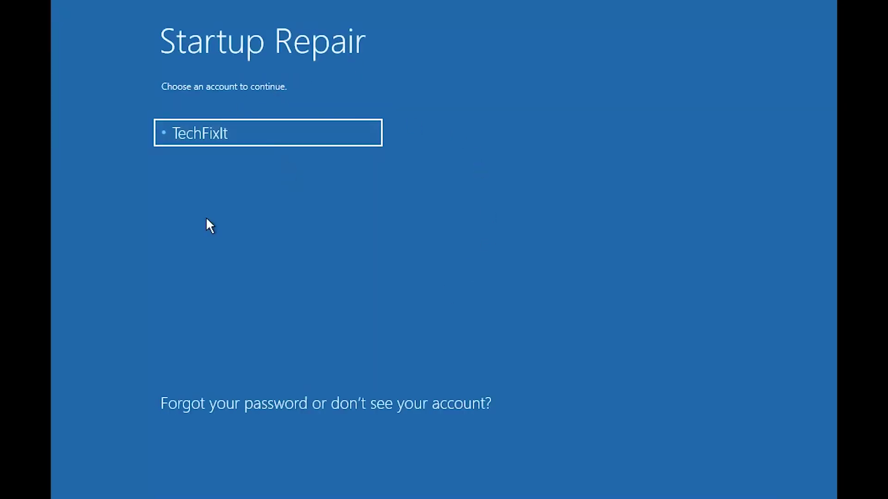
# Continue as the PC's account so Startup Repair diagnoses and attempts repairs.
pyautogui.click(271, 135)
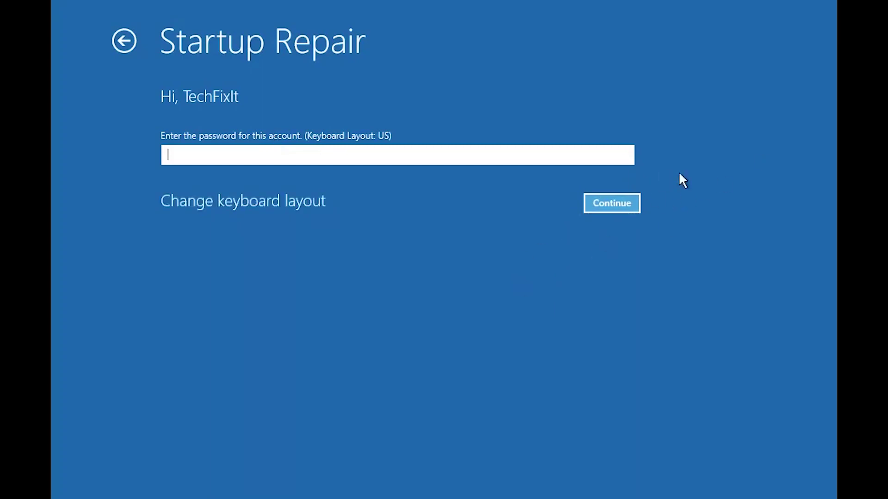
pyautogui.click(634, 202)
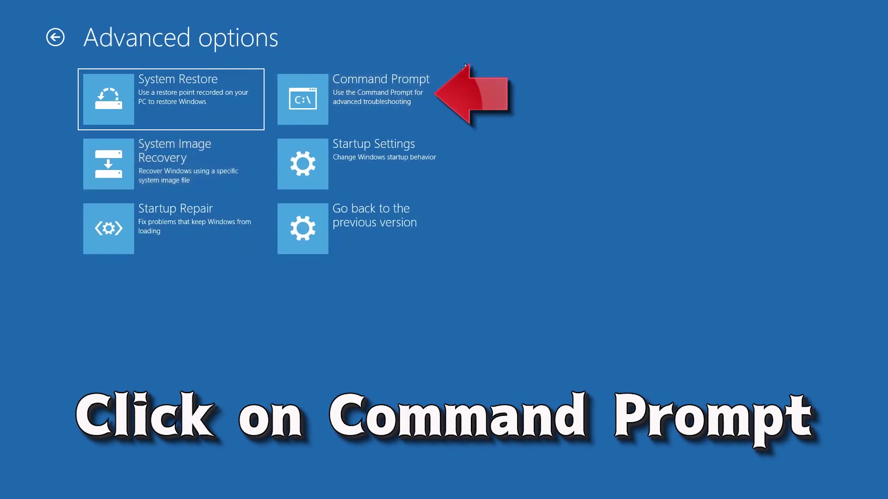
# Choose Command Prompt from Advanced options to reach its account choice.
pyautogui.click(395, 90)
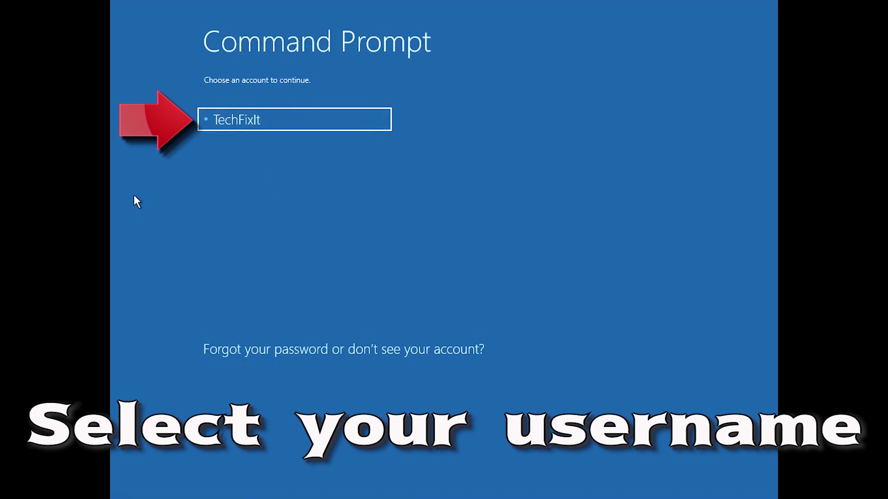
# Continue as the PC's account to open an administrator Command Prompt at X:\windows\system32.
pyautogui.click(278, 125)
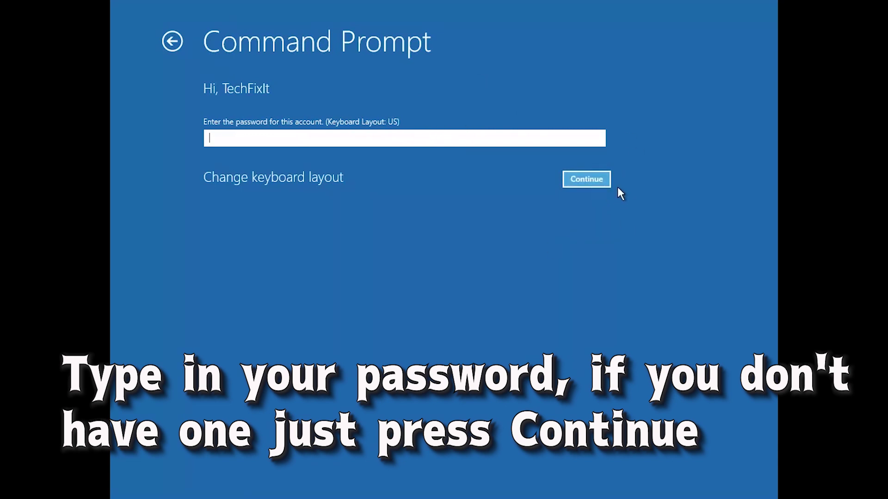
pyautogui.click(594, 184)
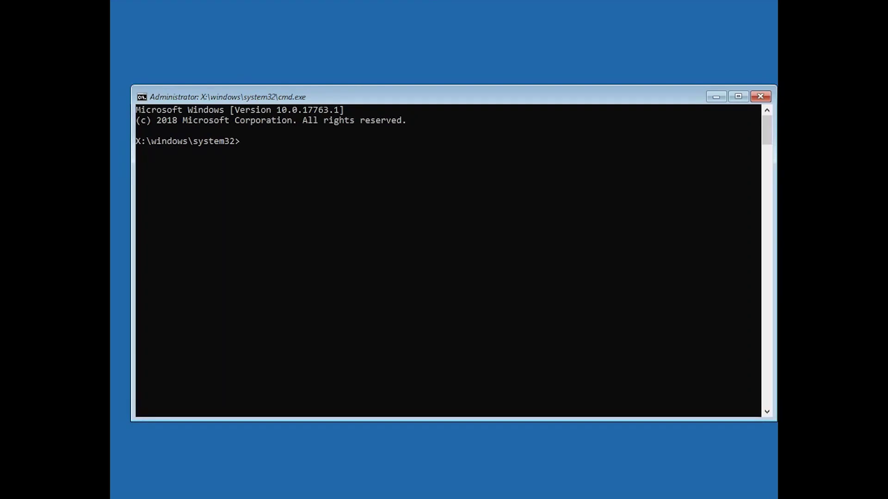
# Run bootrec /fixmbr and bootrec /fixboot to repair the master boot record and boot sector.
pyautogui.write('boot')
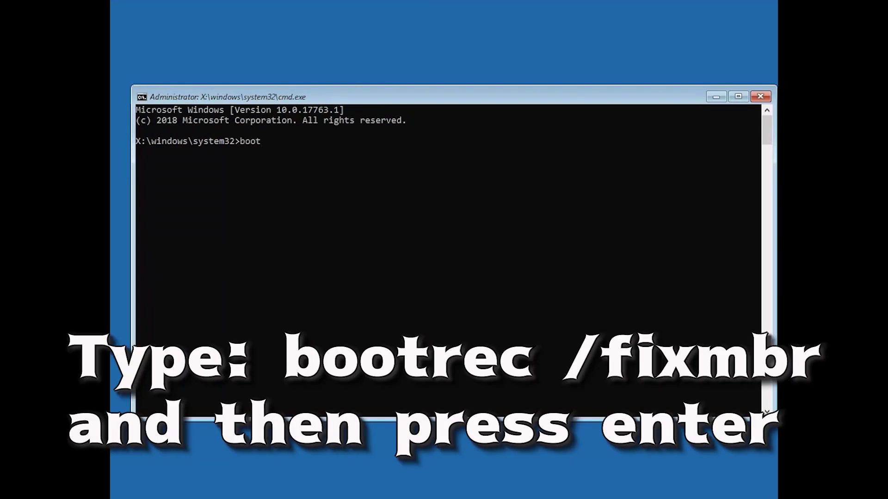
pyautogui.write('rec /fixmbr')
pyautogui.press('Return')
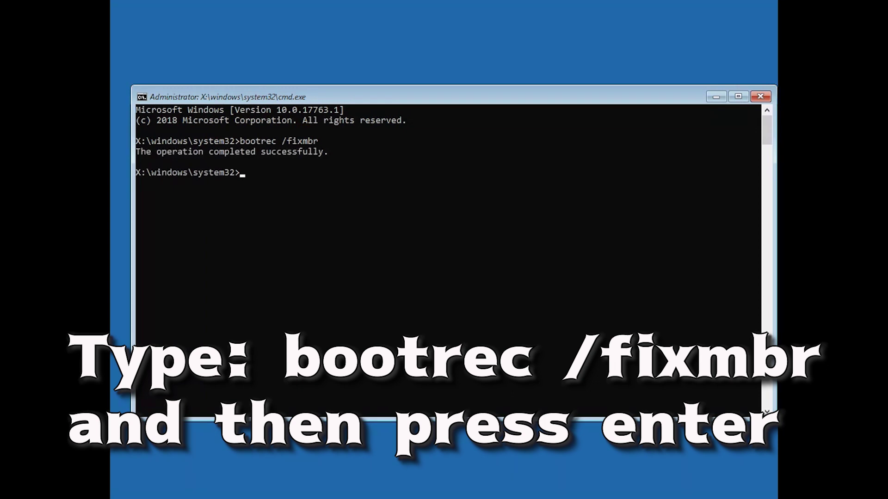
pyautogui.write('bootrec /')
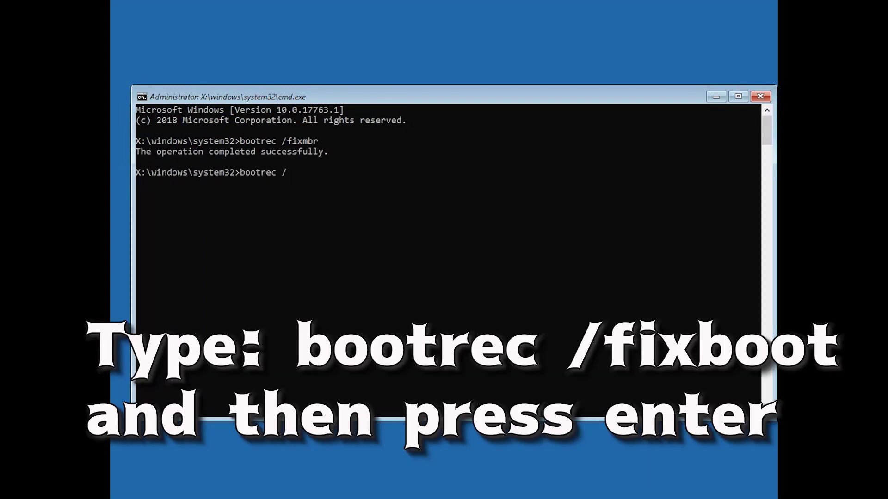
pyautogui.write('fixboot')
pyautogui.press('Return')
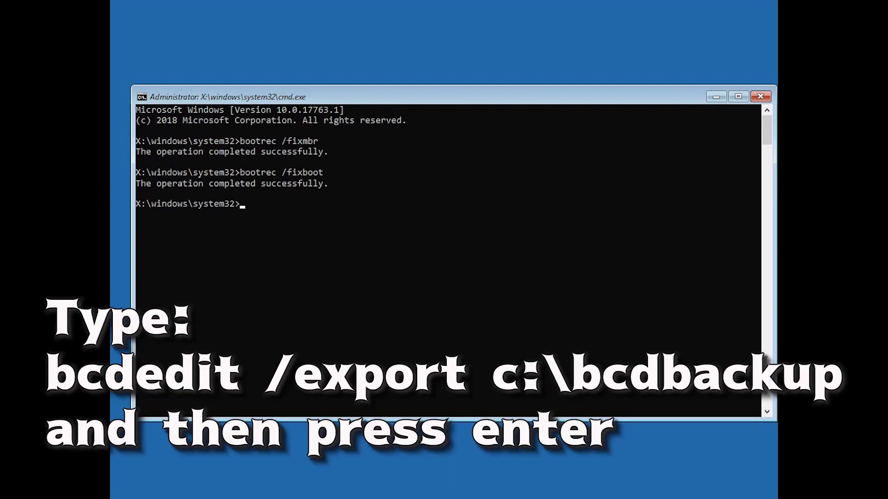
# Export the BCD store to c:\bcdbackup1 and run attrib c:\boot\bcd -h -r -s.
pyautogui.write('bcdedit /export c:\\b c')
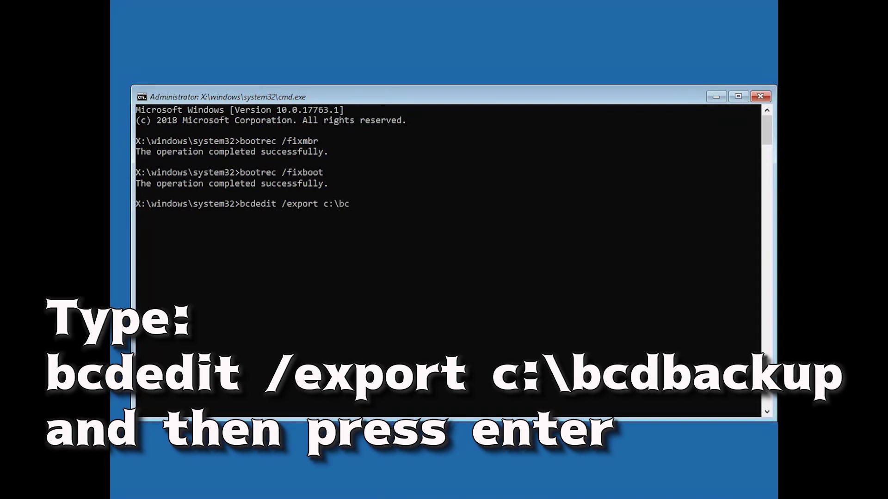
pyautogui.write(':\x08cdbackup1')
pyautogui.press('Return')
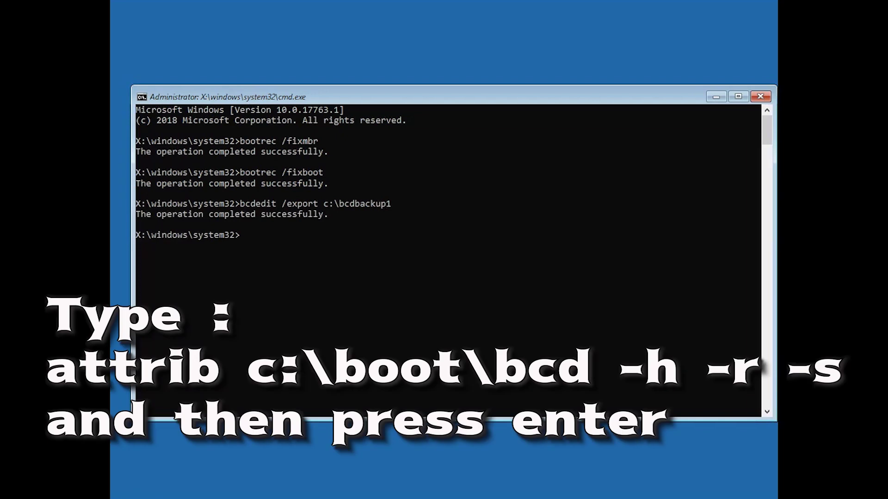
pyautogui.write('attrib c:\\boot\\bcd -h')
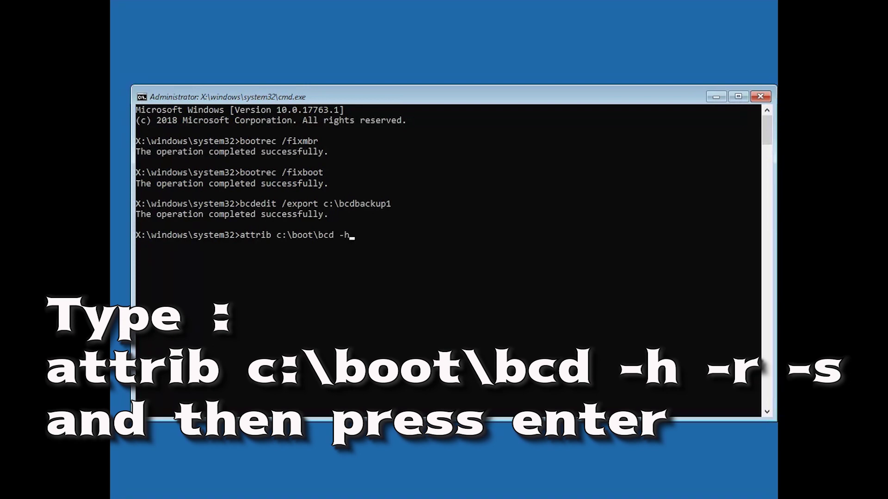
pyautogui.write(' -r -s')
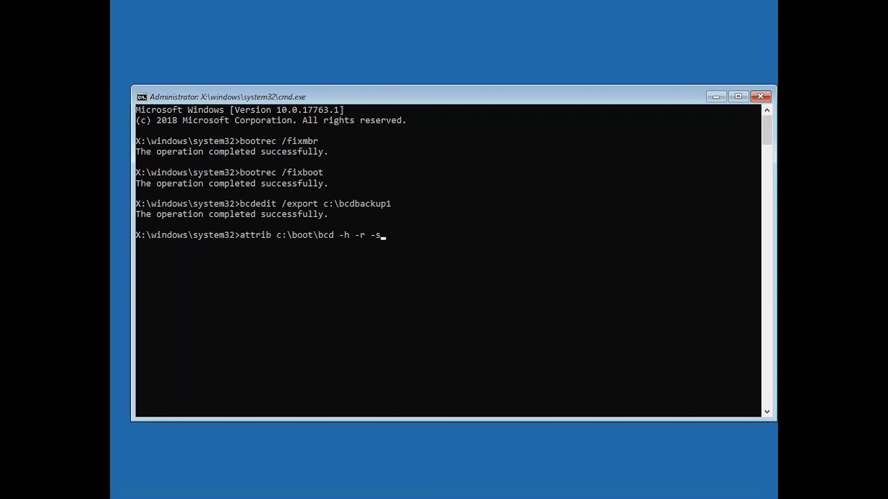
pyautogui.press('Return')
# Rename c:\boot\bcd to bcd.old.
pyautogui.write('ren')
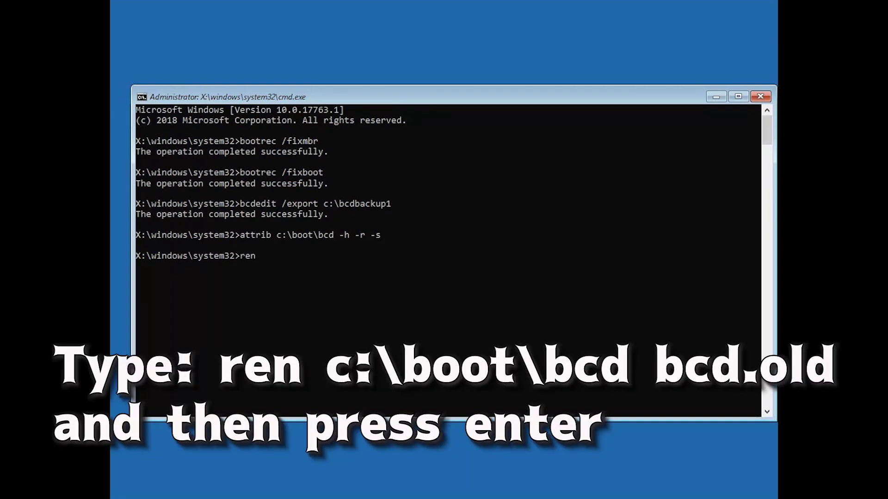
pyautogui.write(' c:\\boot\\bcd bcd.')
pyautogui.write('old')
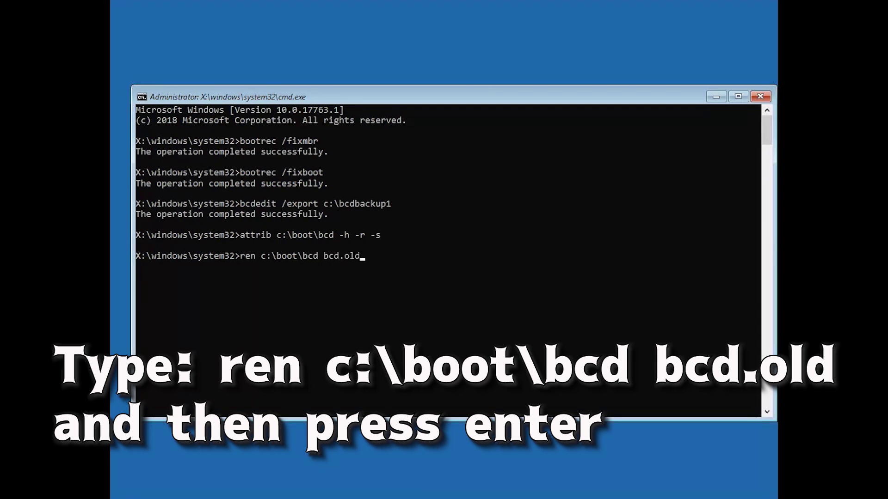
pyautogui.press('Return')
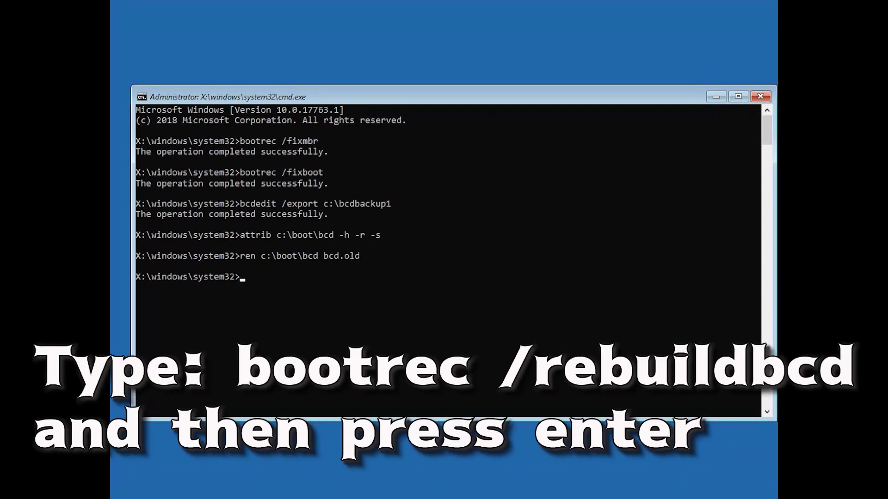
# Run bootrec /rebuildbcd and answer y to add D:\Windows to the boot list.
pyautogui.write('bootrec /rebuildbcd')
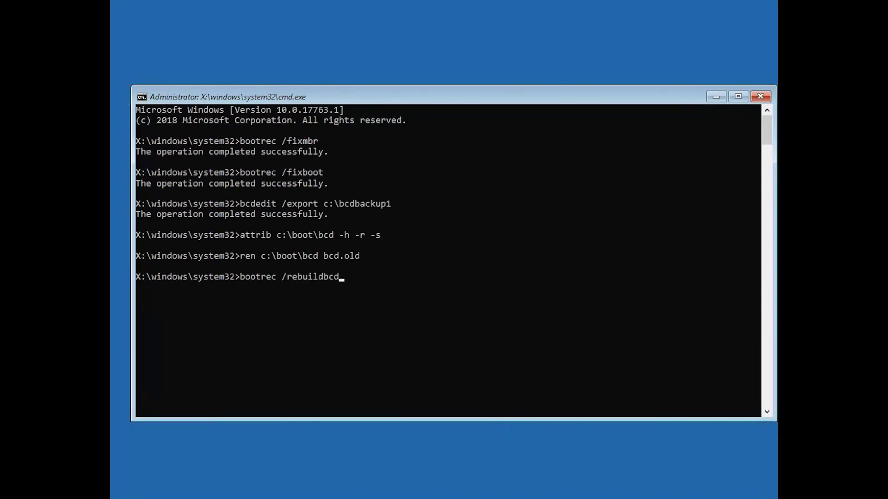
pyautogui.press('Return')
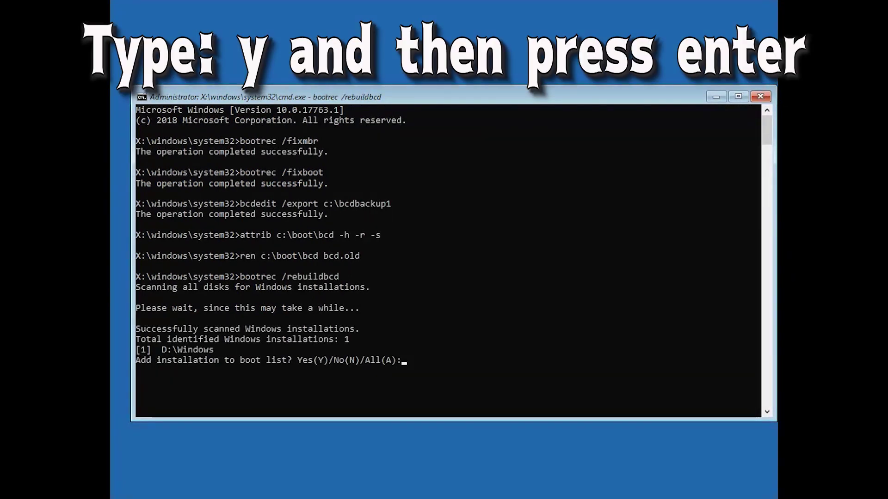
pyautogui.write('y')
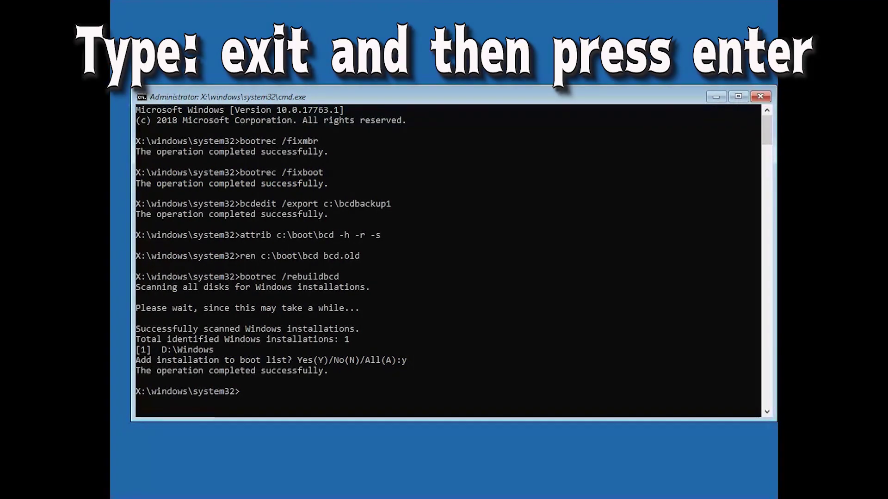
pyautogui.write('exit')
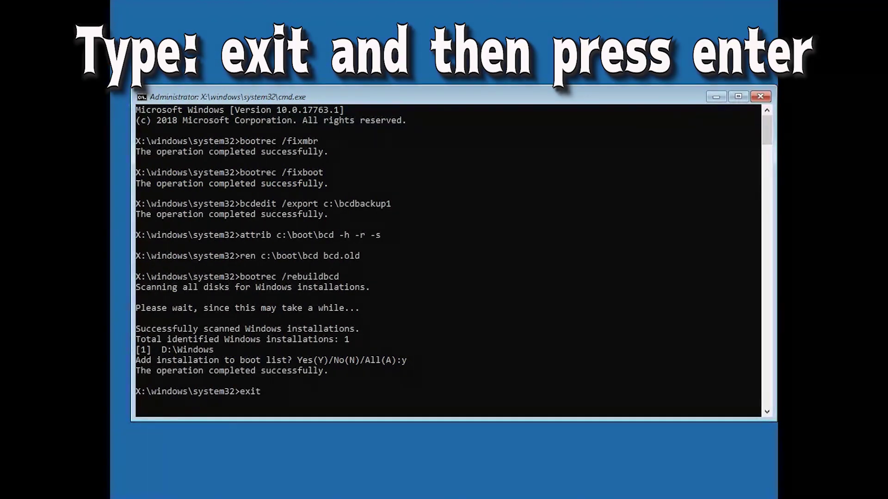
# Exit Command Prompt to return to the Troubleshoot page.
pyautogui.press('Return')
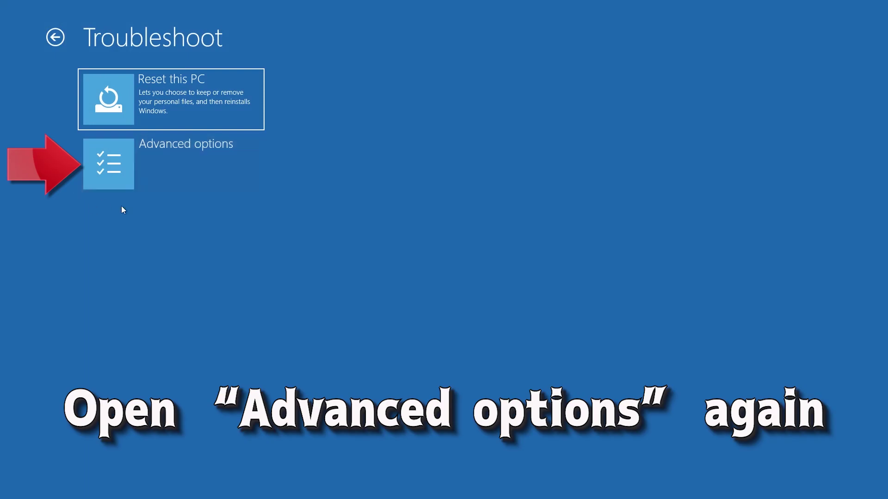
# Start System Restore from Advanced options with the user account and US keyboard layout.
pyautogui.click(190, 164)
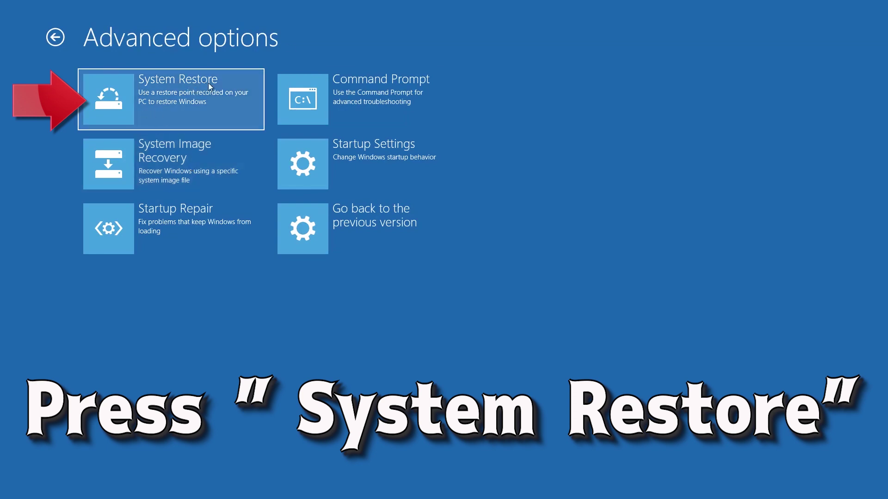
pyautogui.click(189, 100)
pyautogui.click(215, 93)
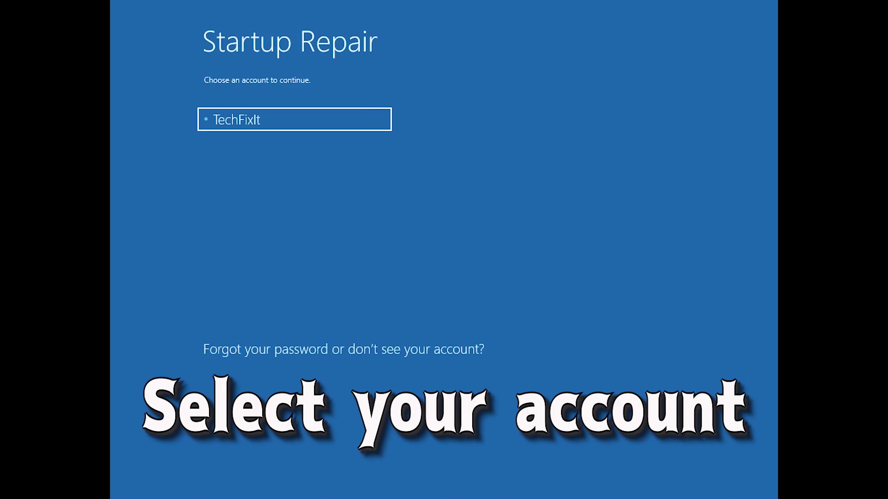
pyautogui.click(298, 124)
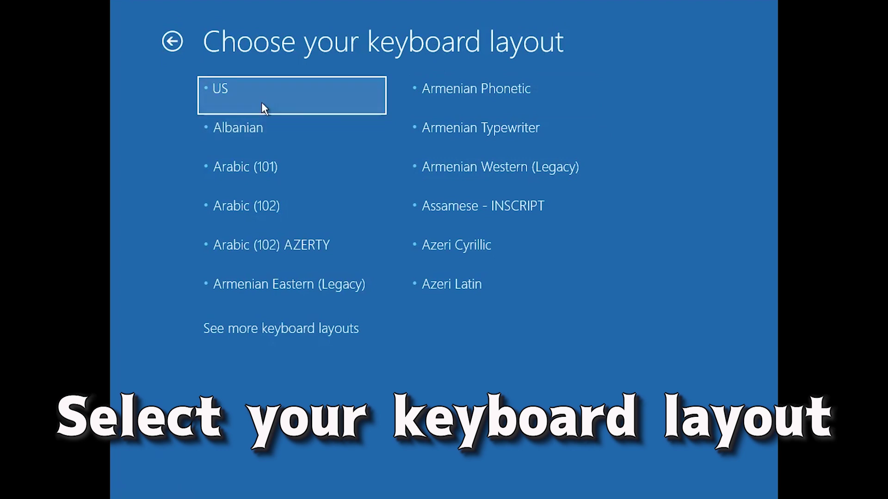
pyautogui.click(249, 104)
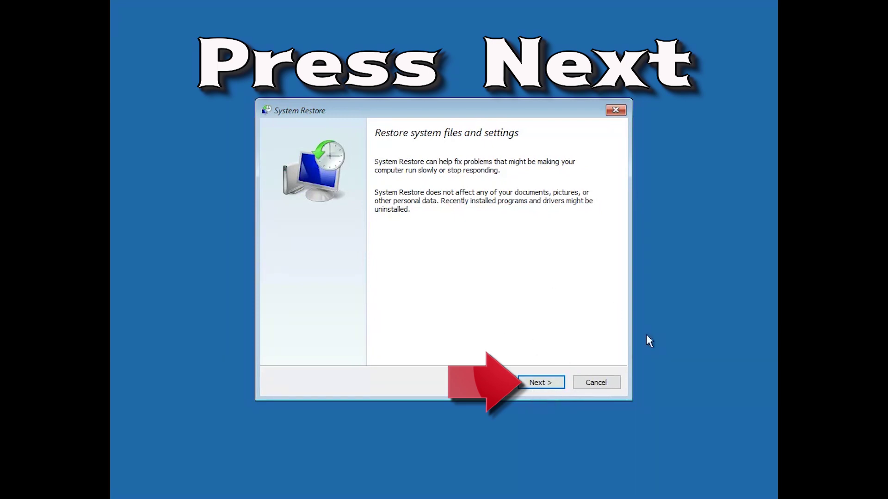
# Select the 10/11/2018 11:51:13 PM restore point and confirm it to begin restoring.
pyautogui.click(555, 383)
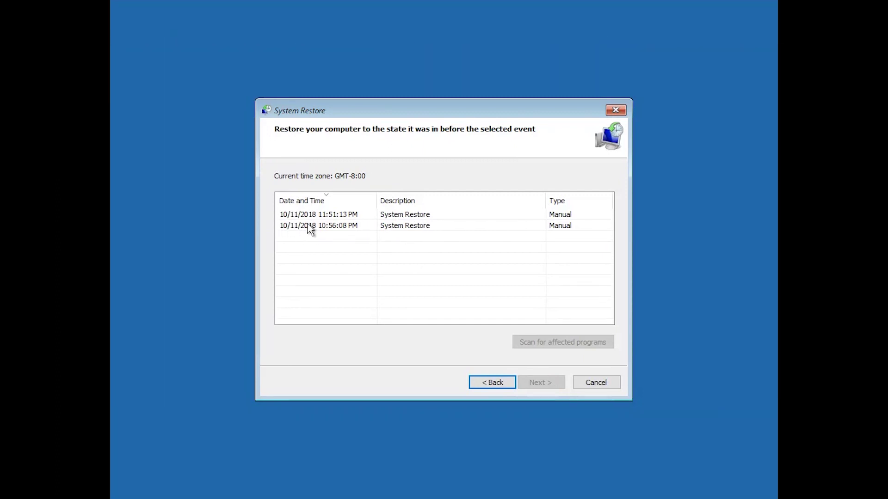
pyautogui.click(326, 216)
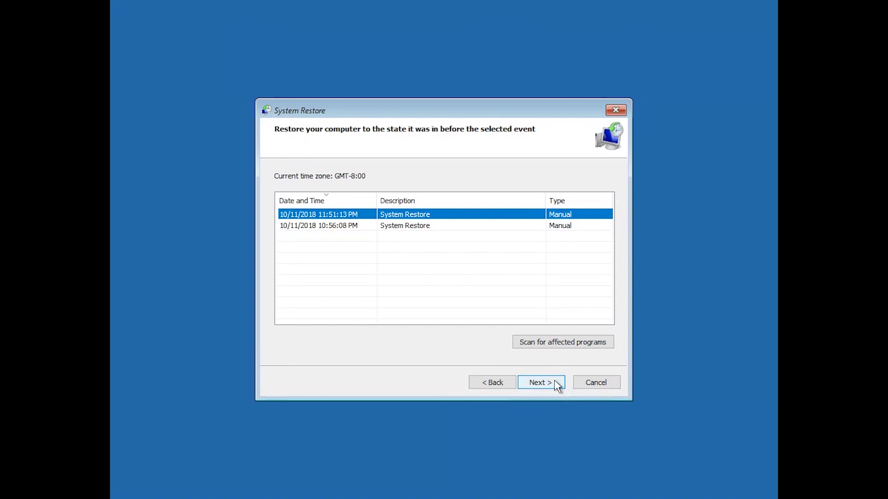
pyautogui.click(540, 383)
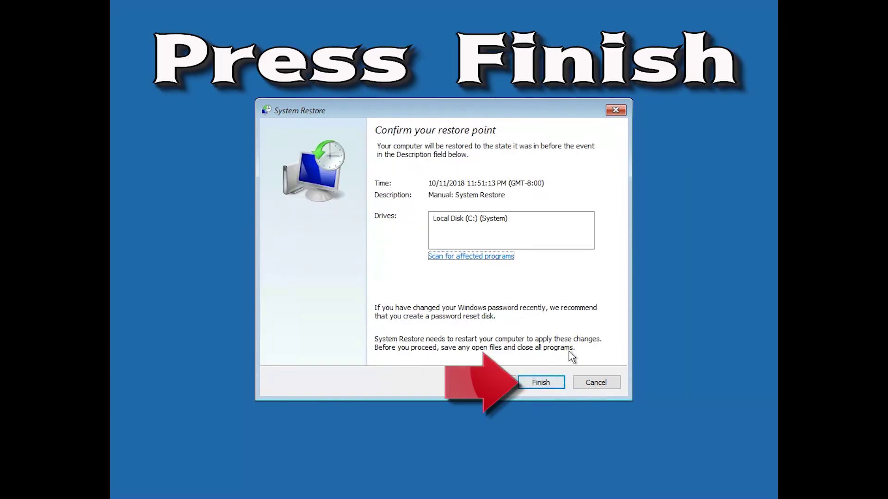
pyautogui.click(541, 383)
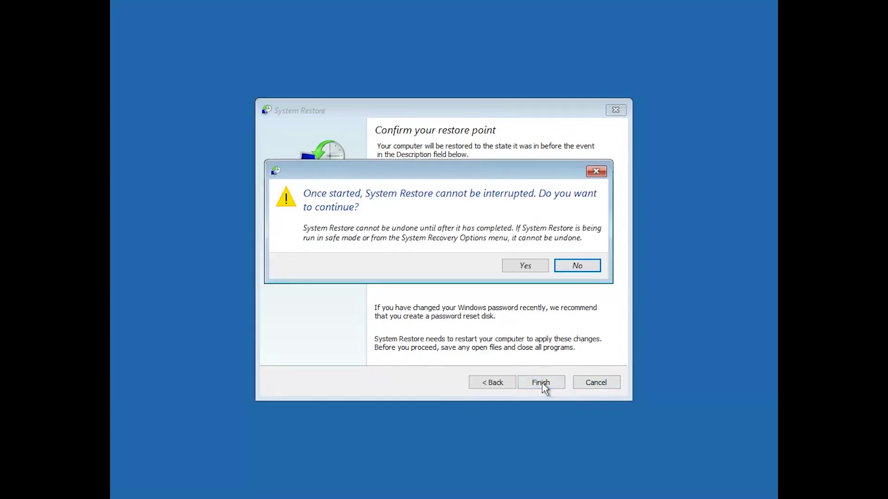
# Confirm the uninterruptible System Restore and let it run to completion.
pyautogui.click(527, 273)
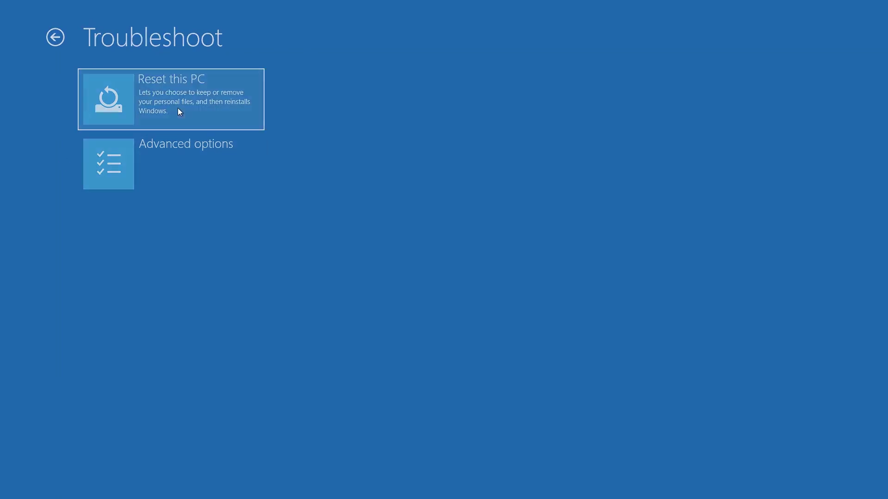
# Choose Reset this PC with Keep my files and select the only user account.
pyautogui.click(179, 112)
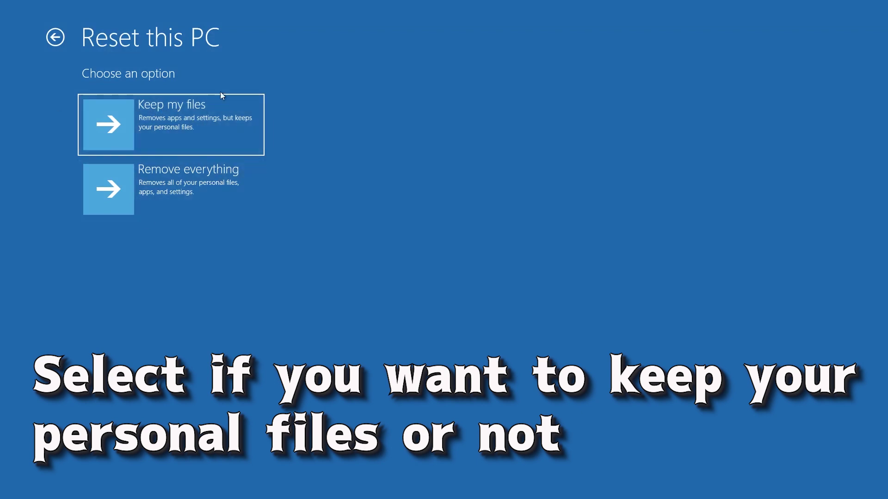
pyautogui.click(196, 126)
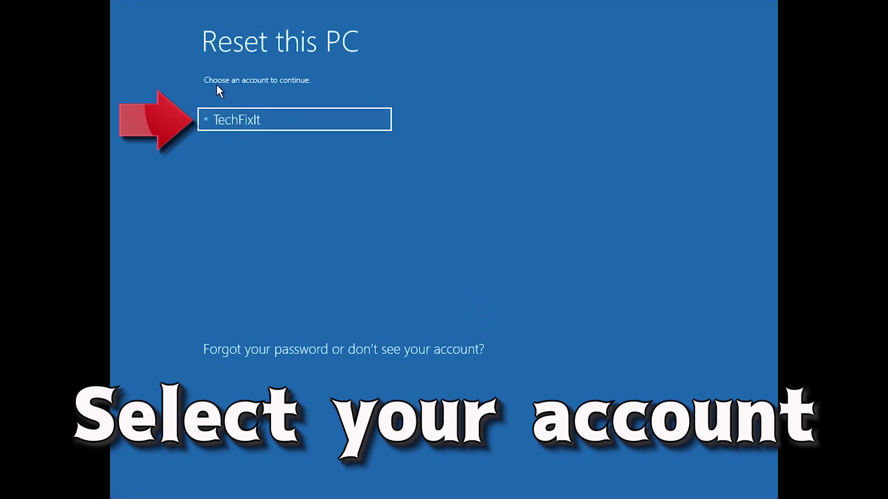
pyautogui.click(236, 119)
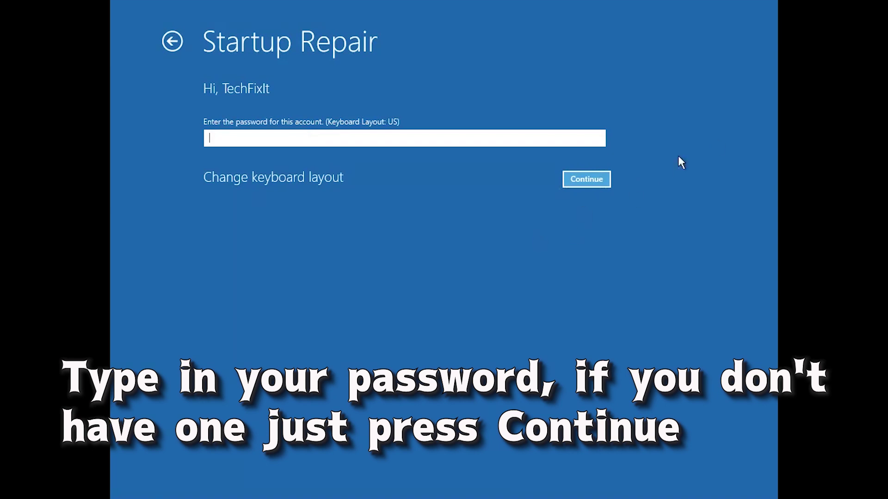
# Continue past the account password page and confirm Reset to start resetting the PC.
pyautogui.click(586, 179)
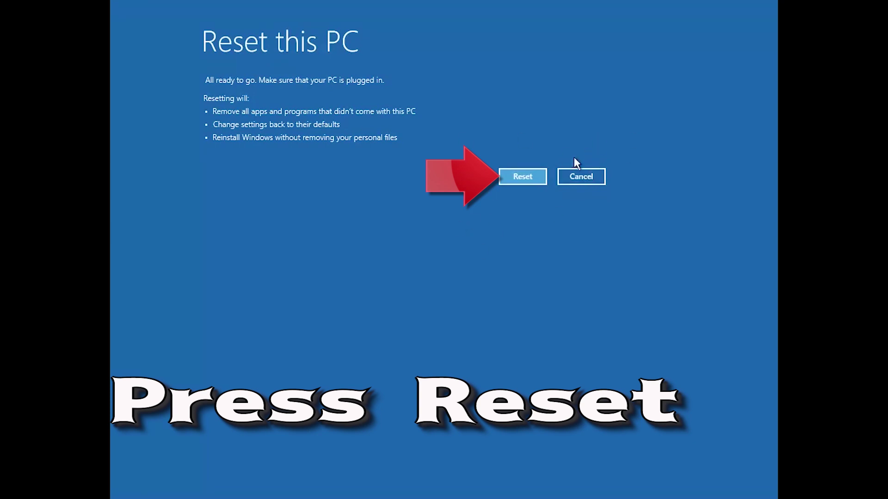
pyautogui.click(539, 176)
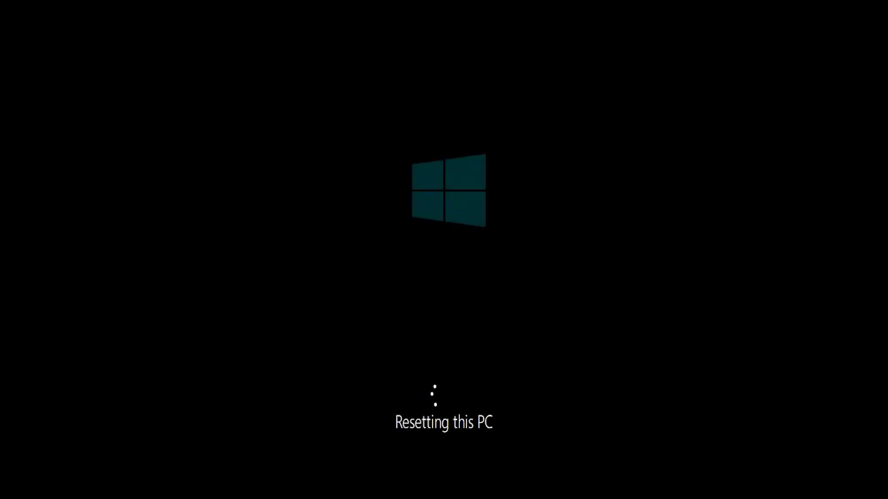